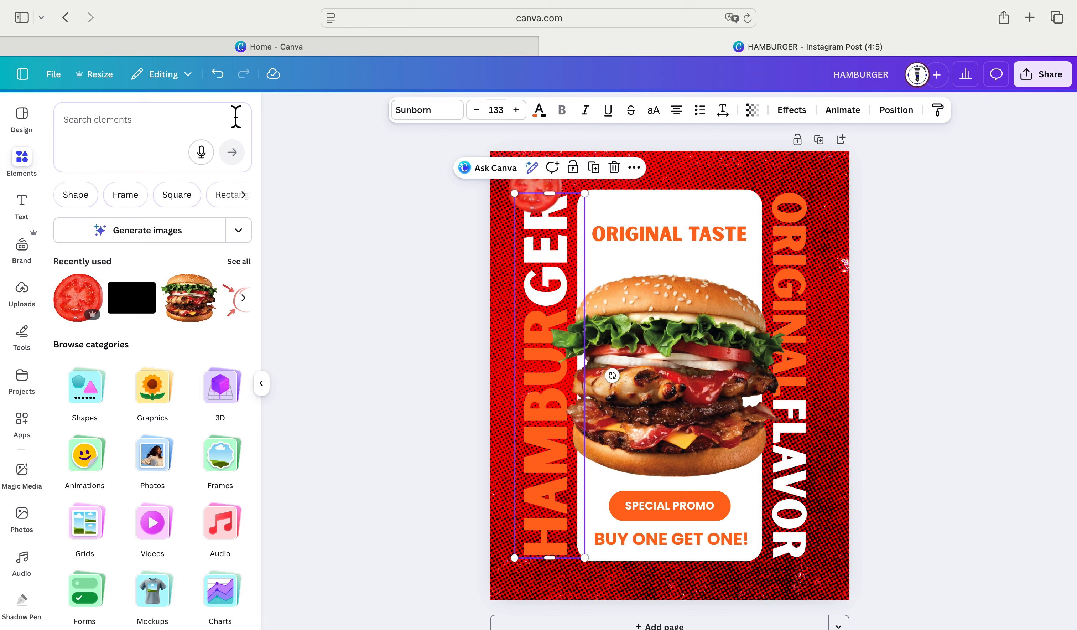
- Search the elements library for PEPPER, limit the results to photos, and browse them for a suitable pepper image
left_click(208, 119)
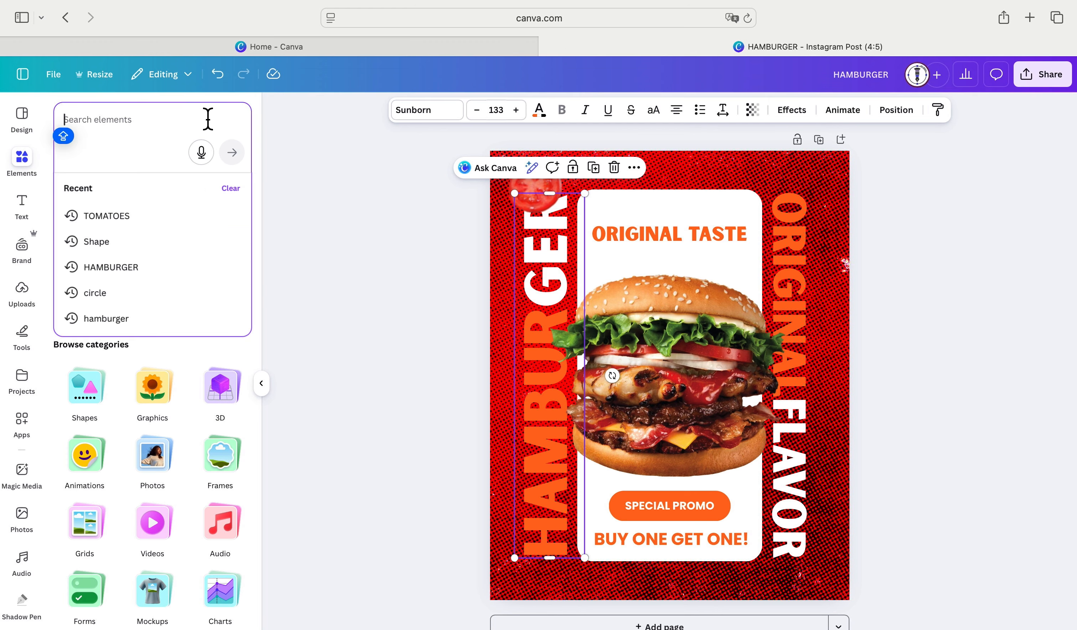
type("PE")
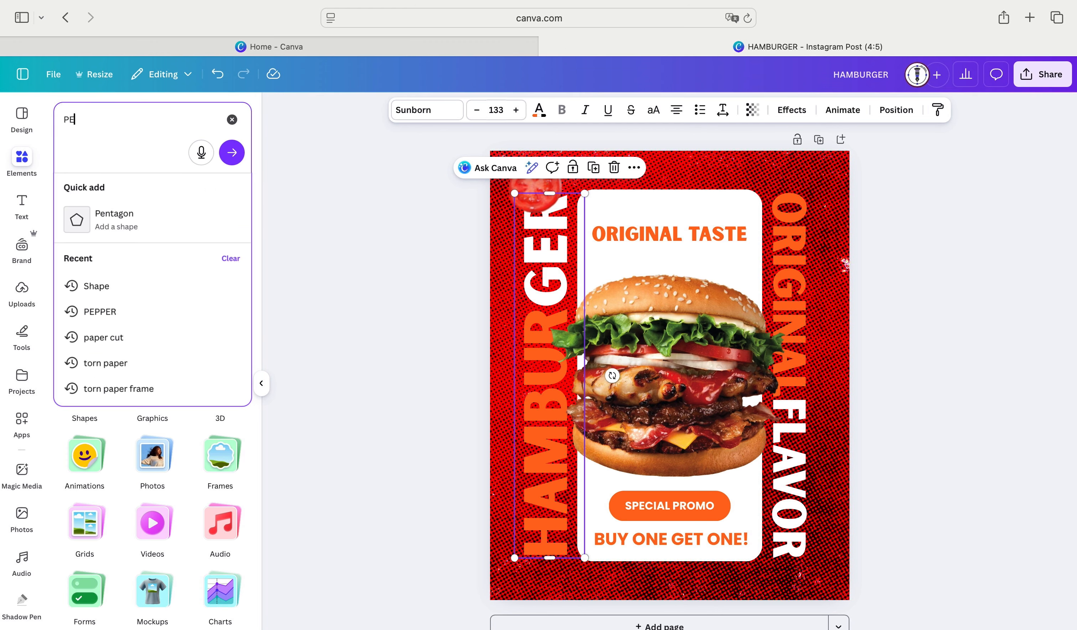
type("POE")
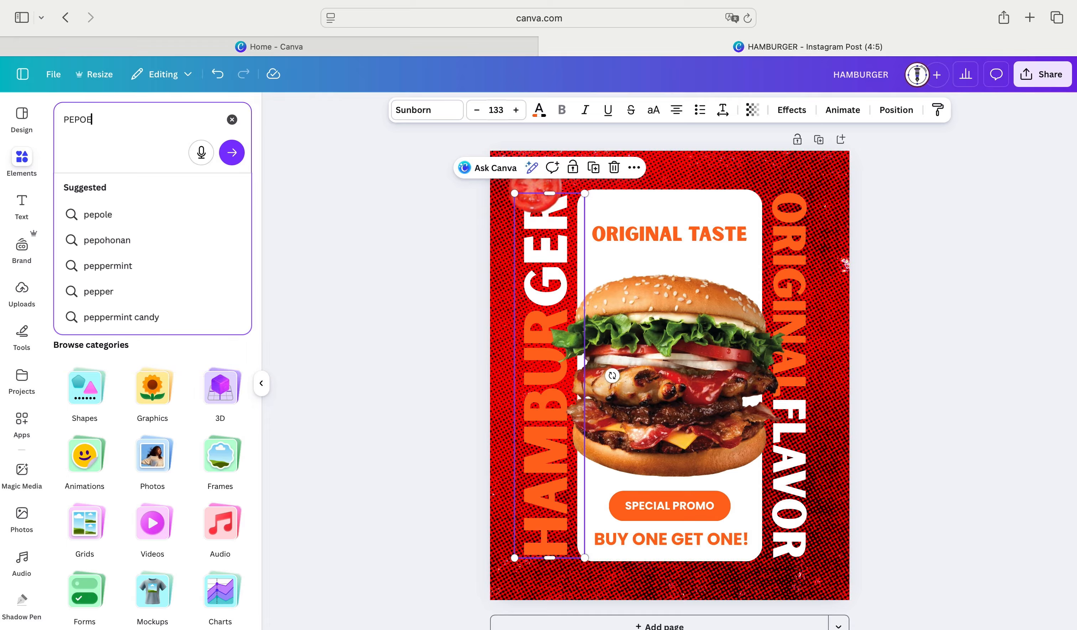
key("BackSpace")
type("PER")
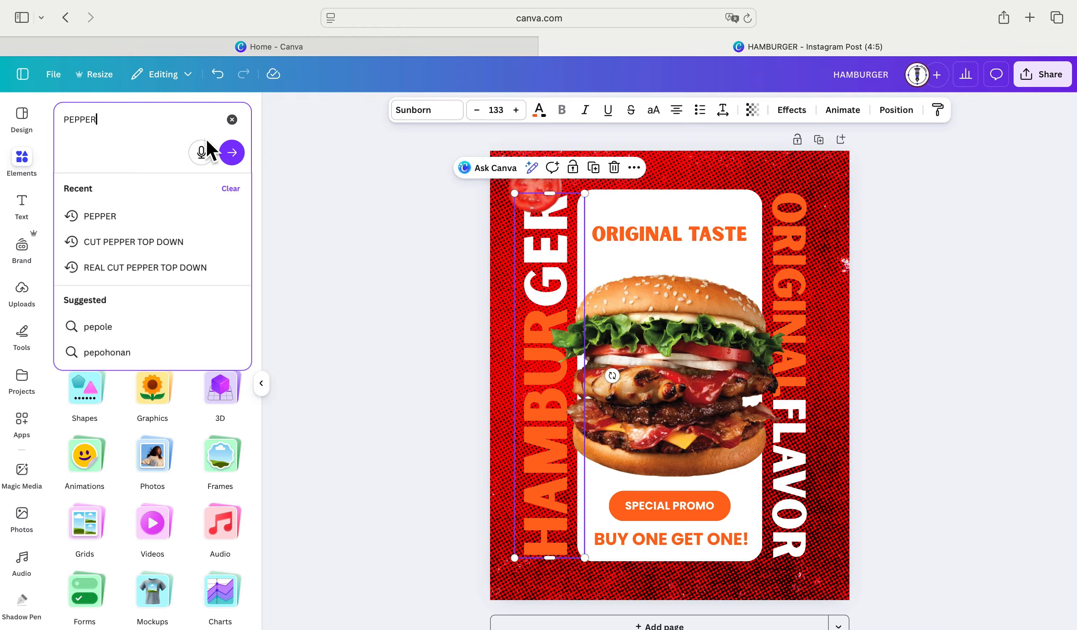
left_click(116, 217)
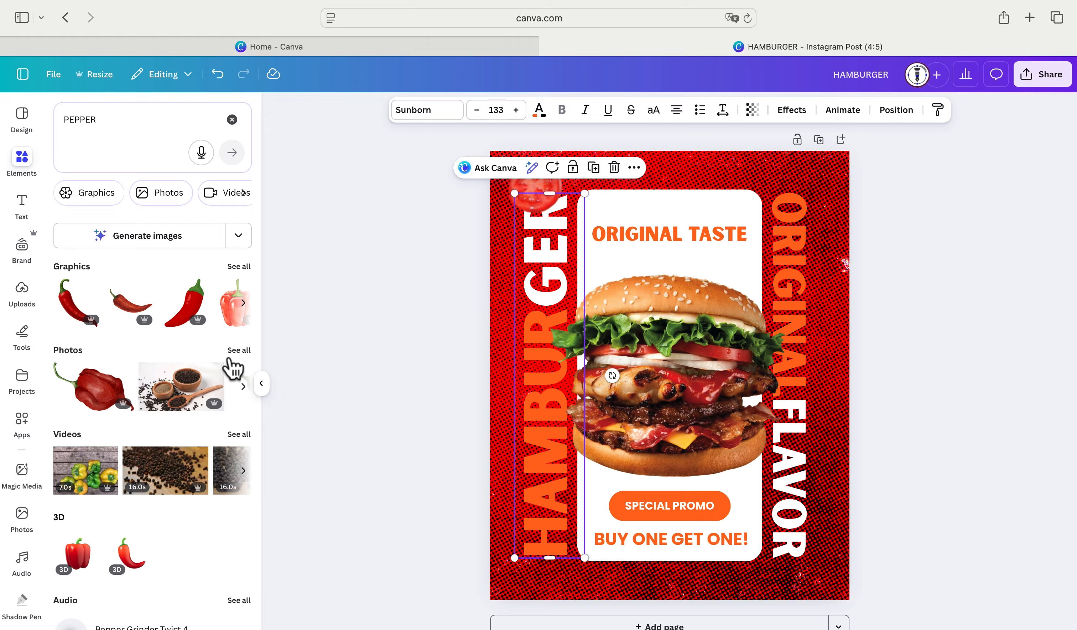
left_click(237, 351)
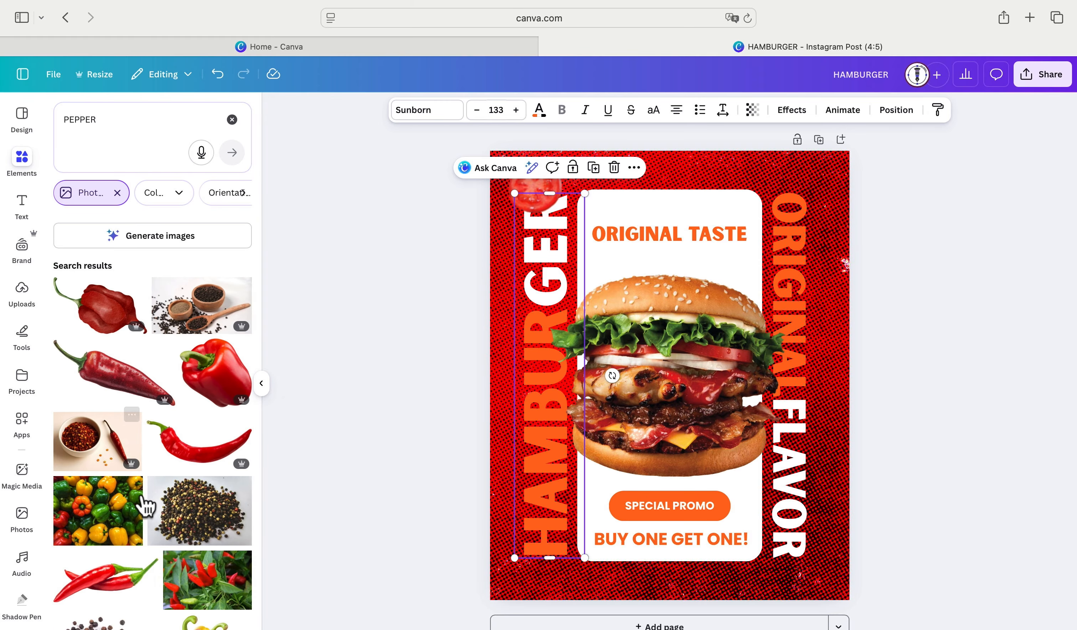
scroll(145, 504, "down", 3)
scroll(146, 504, "down", 10)
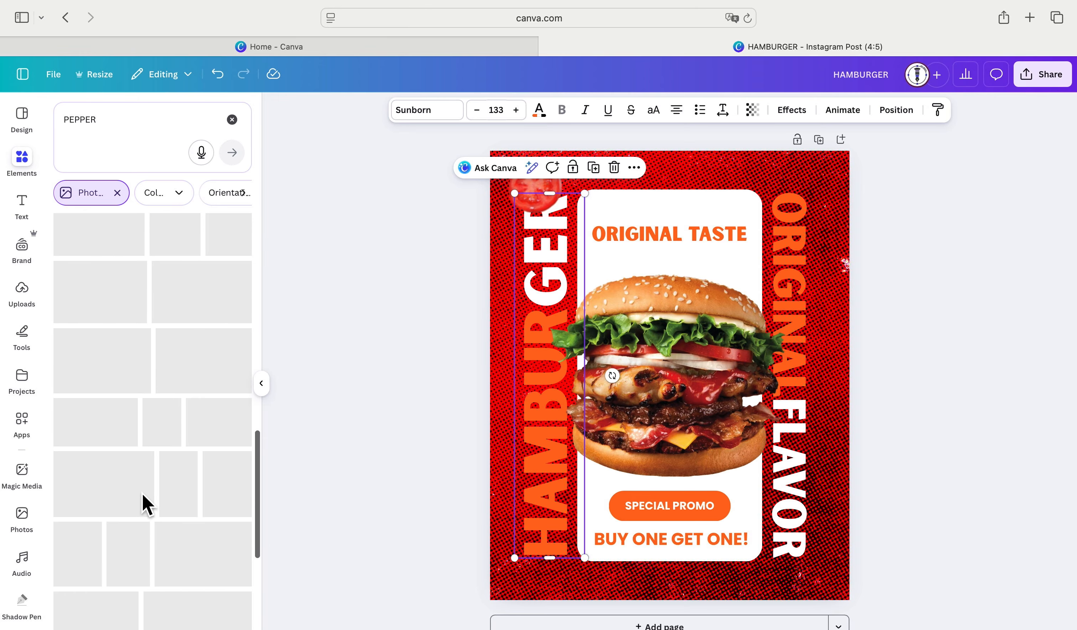
scroll(146, 504, "up", 2)
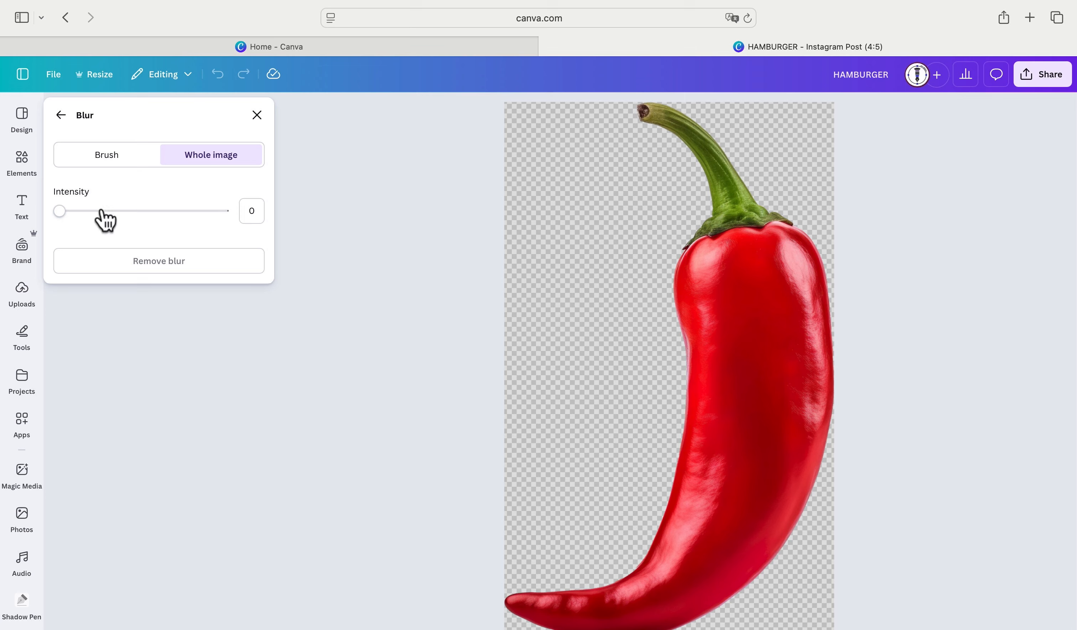
- Blur the whole chili pepper image at intensity 46, then enlarge it and place it over the outer edge of the word ORIGINAL
left_click_drag(68, 221, 135, 228)
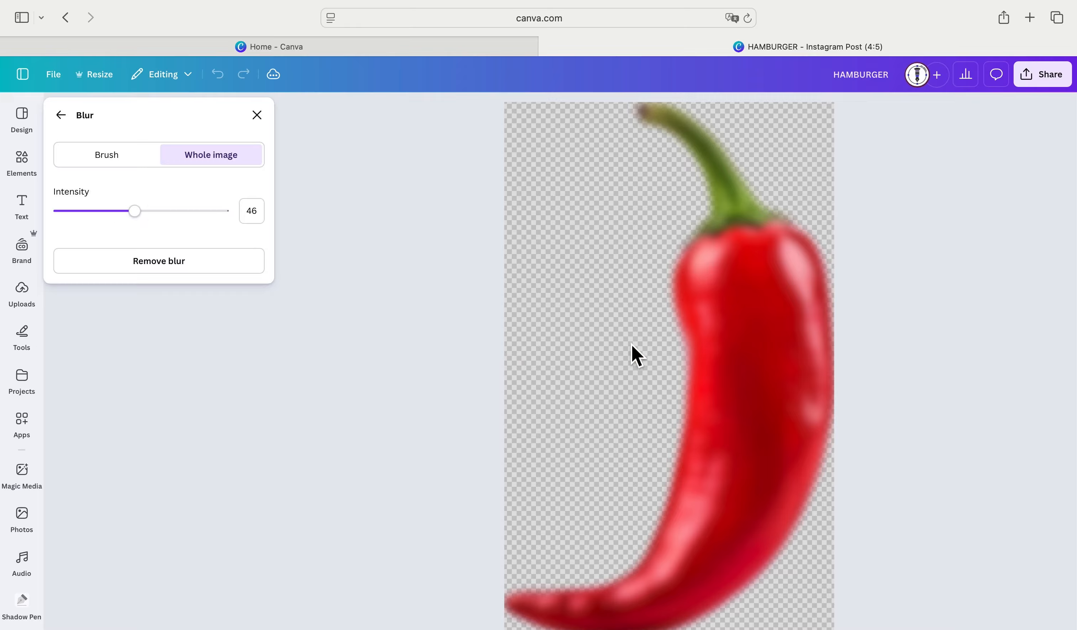
left_click(258, 115)
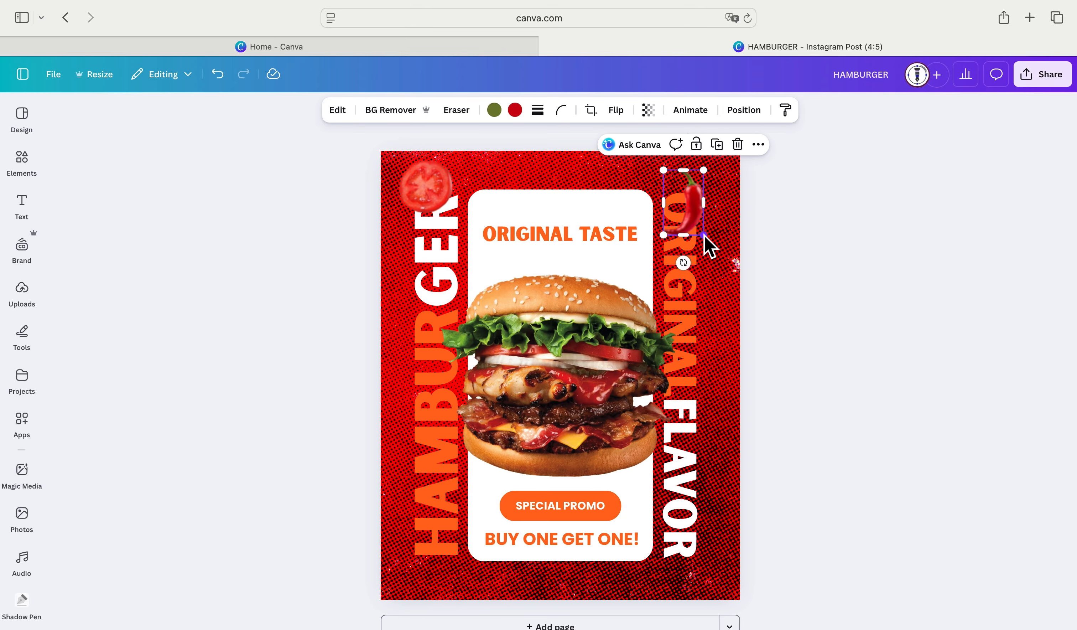
left_click_drag(705, 236, 712, 255)
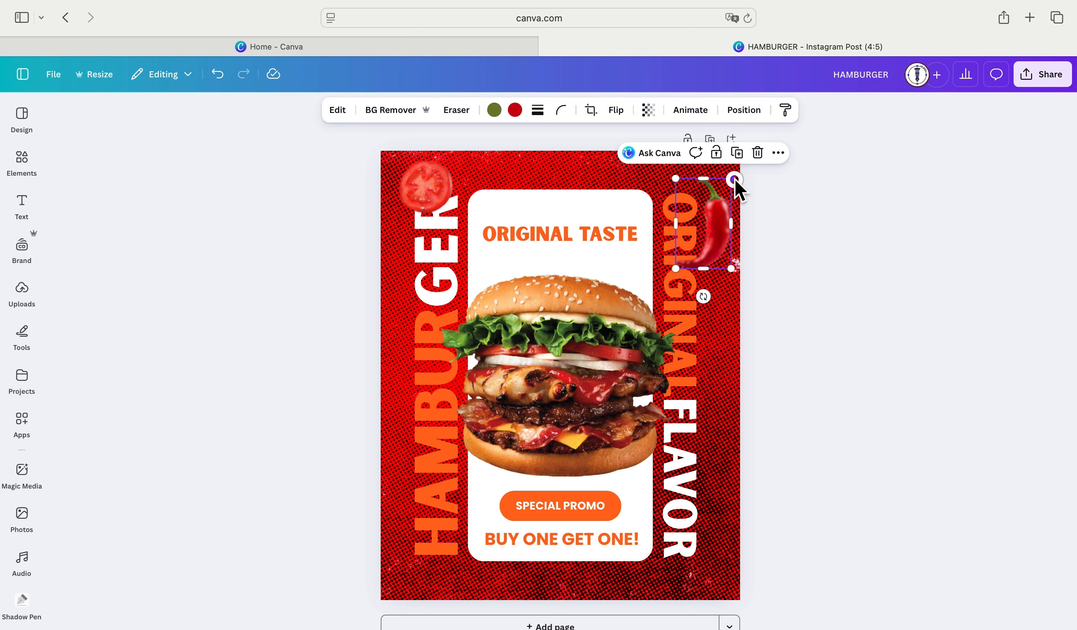
left_click_drag(735, 179, 731, 191)
left_click(778, 205)
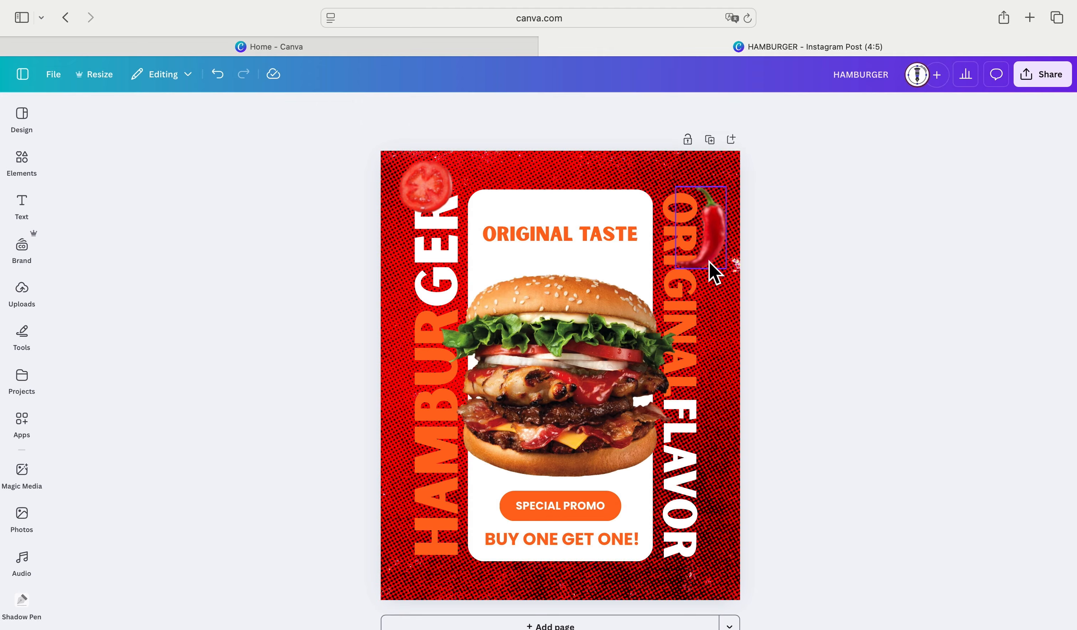
left_click_drag(709, 263, 710, 270)
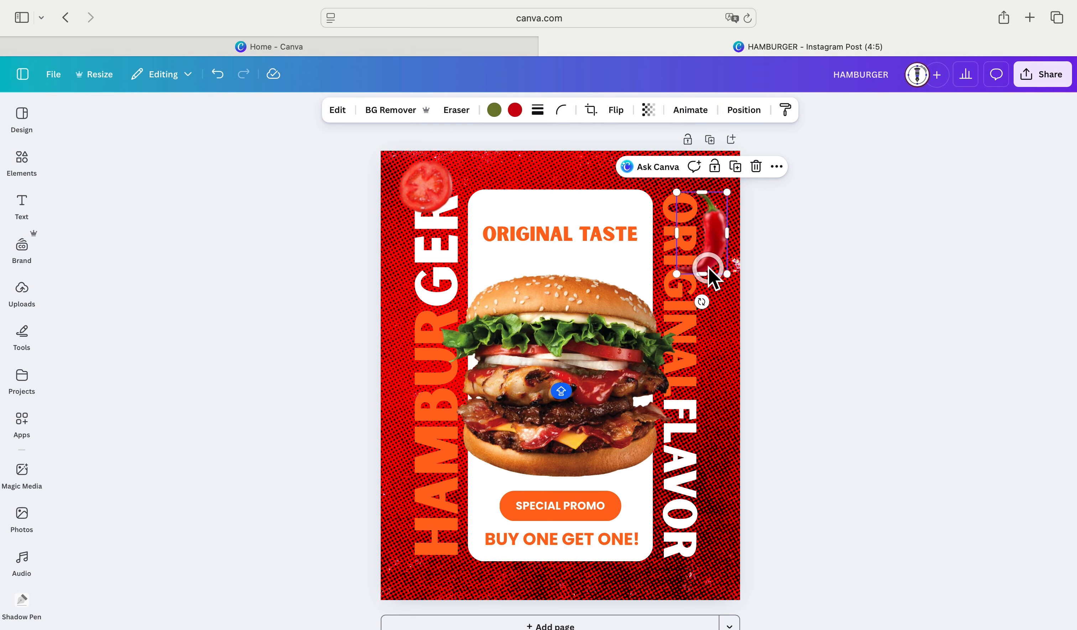
left_click(768, 219)
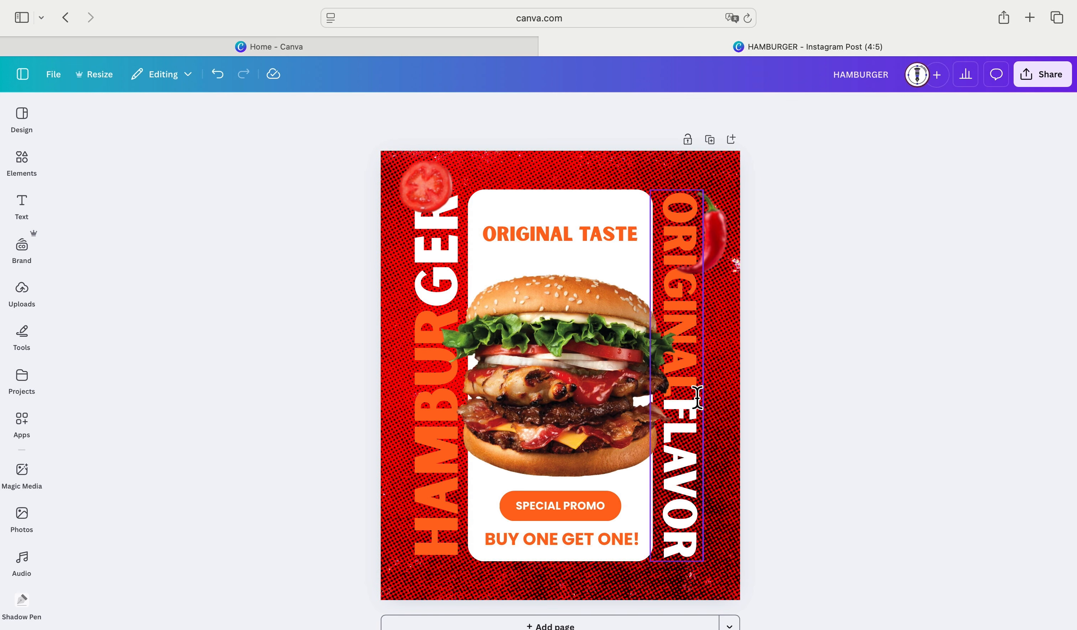
- Place a small duplicate of the central burger at the page's lower-right corner, partly off the page, and open its Blur effect
left_click(577, 377)
key("super+d")
left_click_drag(450, 283, 614, 424)
left_click_drag(648, 455, 726, 591)
left_click(328, 112)
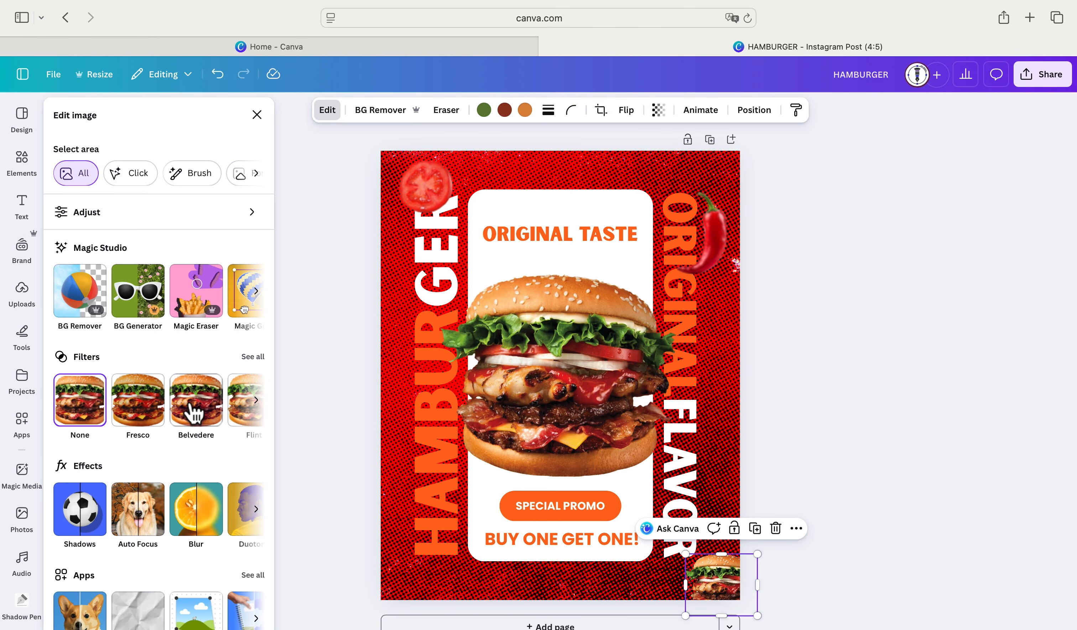
left_click(201, 546)
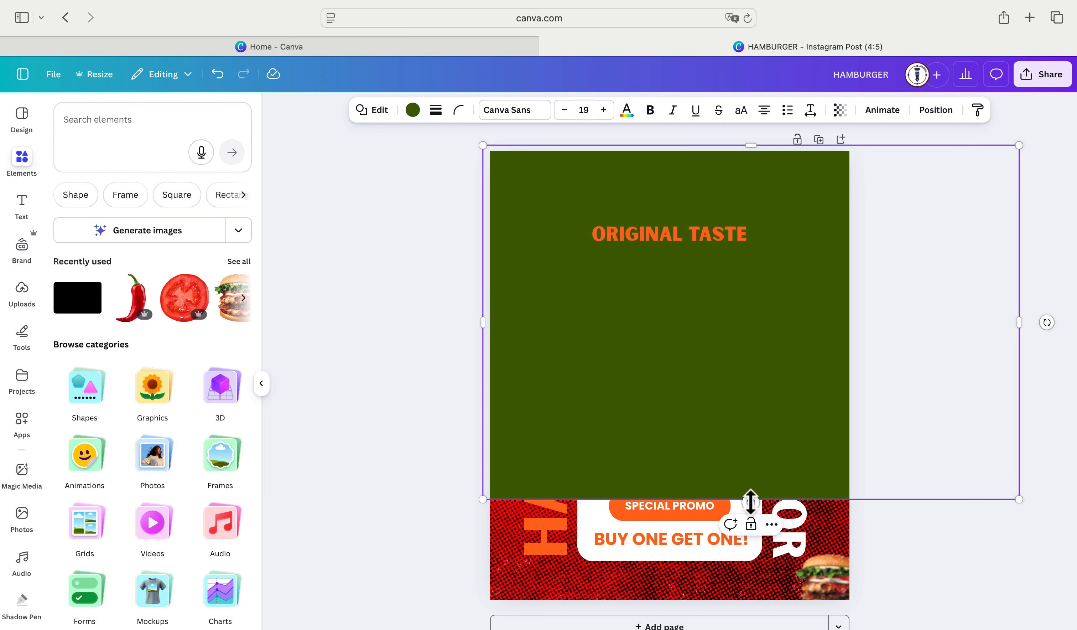
- Resize the green rectangle to cover the whole page and move its layer behind the design content, just above the textured background
left_click_drag(747, 505, 740, 607)
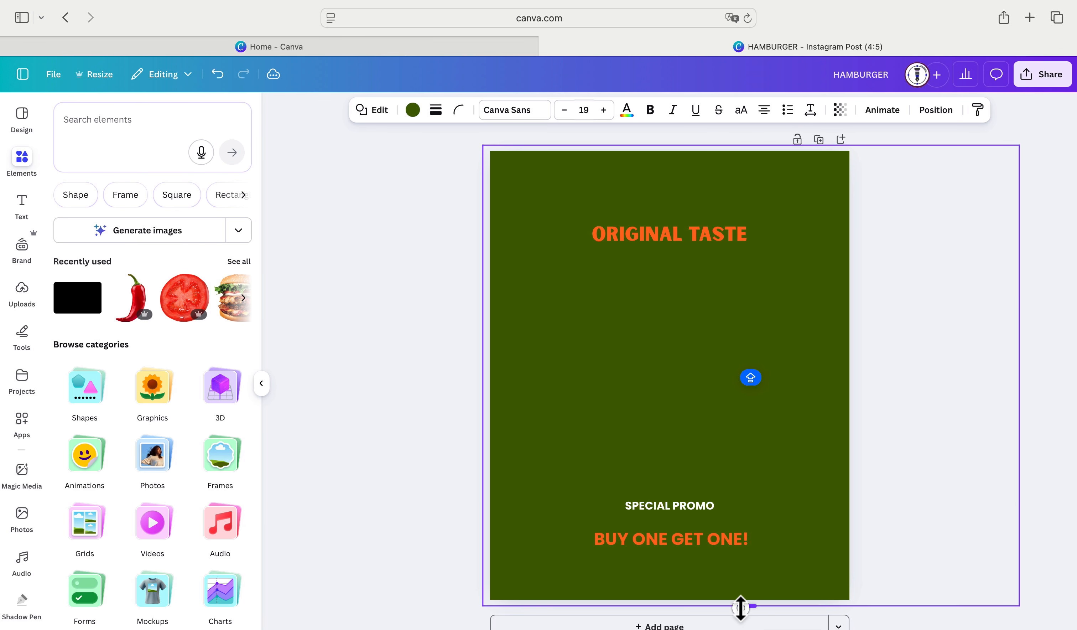
left_click_drag(1019, 385, 854, 397)
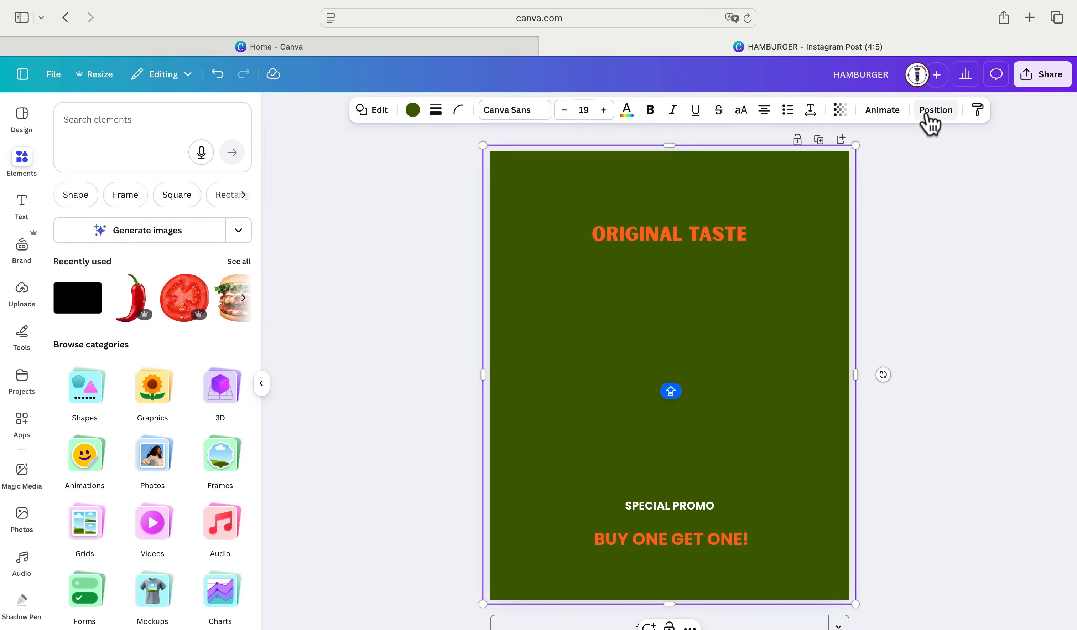
left_click(930, 112)
left_click_drag(173, 345, 173, 619)
- Recolor the full-page rectangle dark red from the photo colors and reduce its opacity so it tints the textured background
left_click(419, 109)
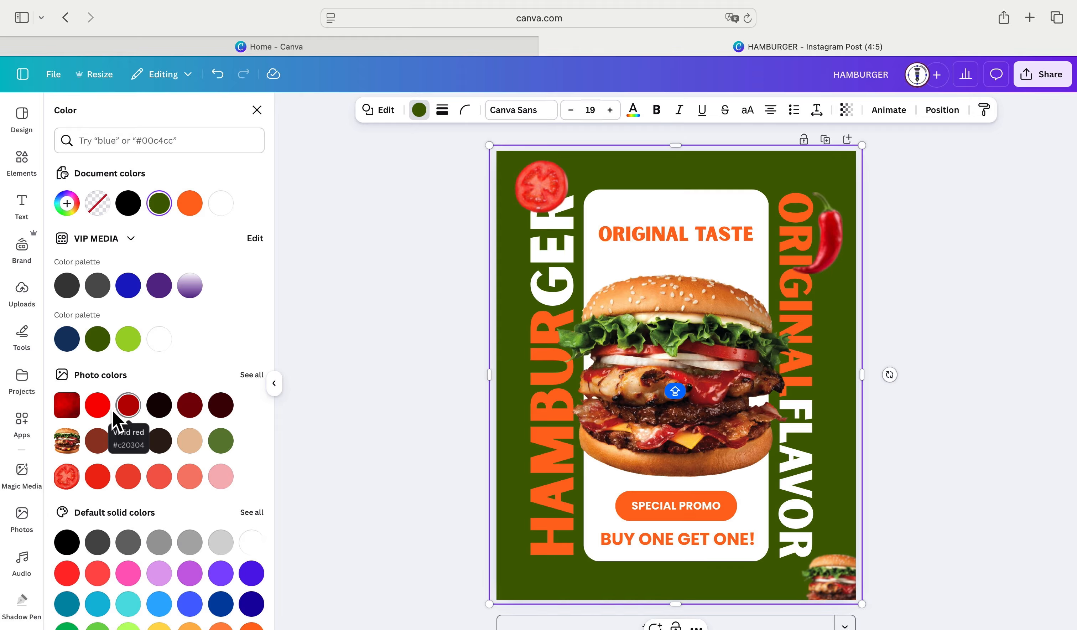
left_click(98, 405)
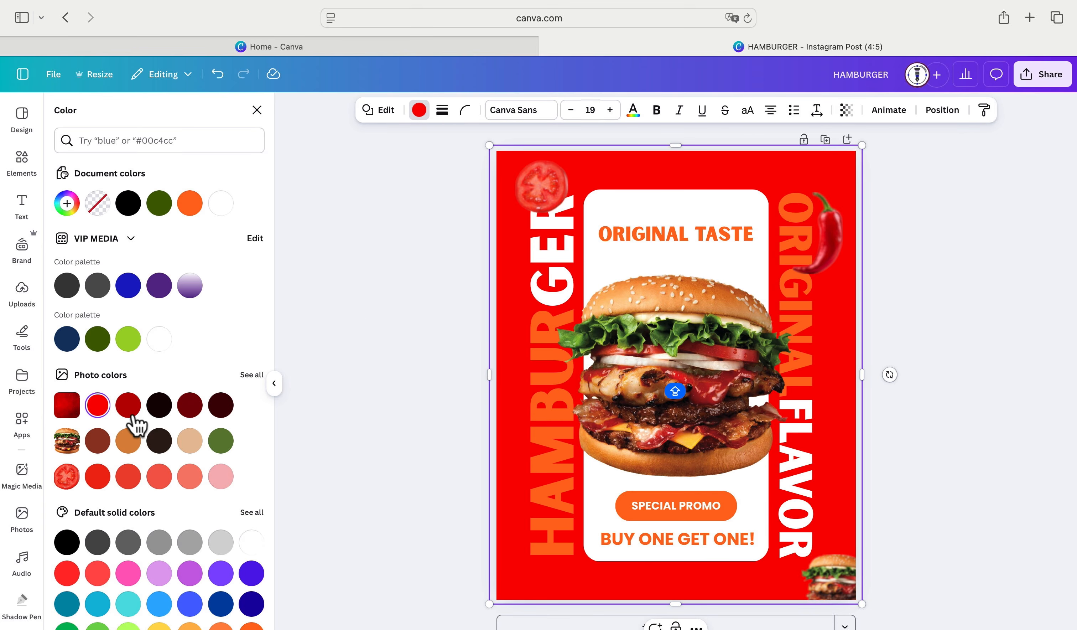
left_click(190, 406)
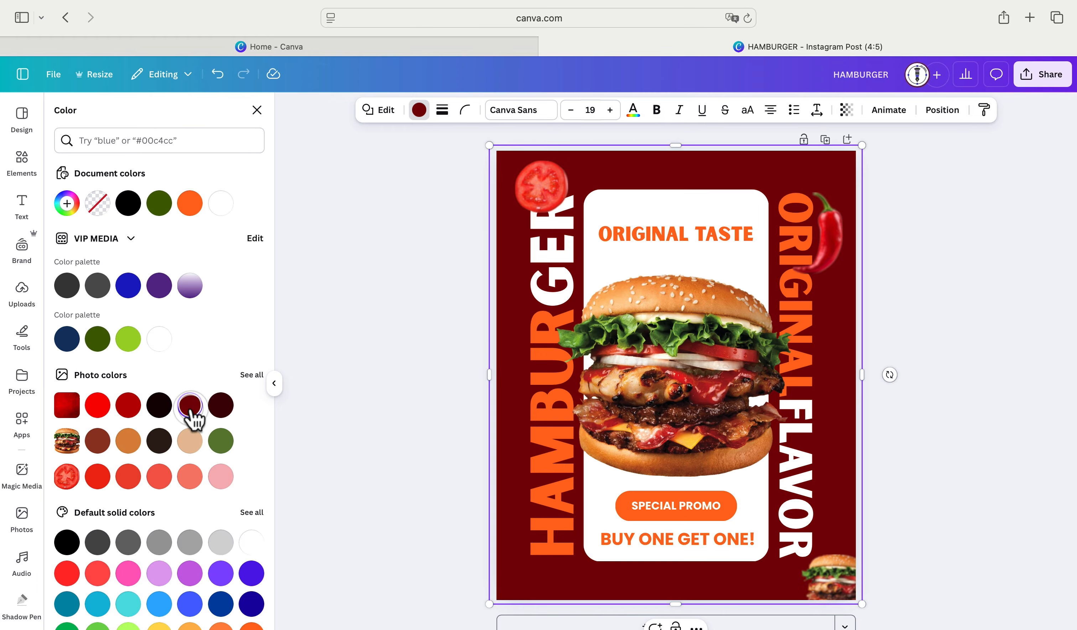
left_click(846, 111)
left_click_drag(877, 161, 842, 163)
left_click(876, 301)
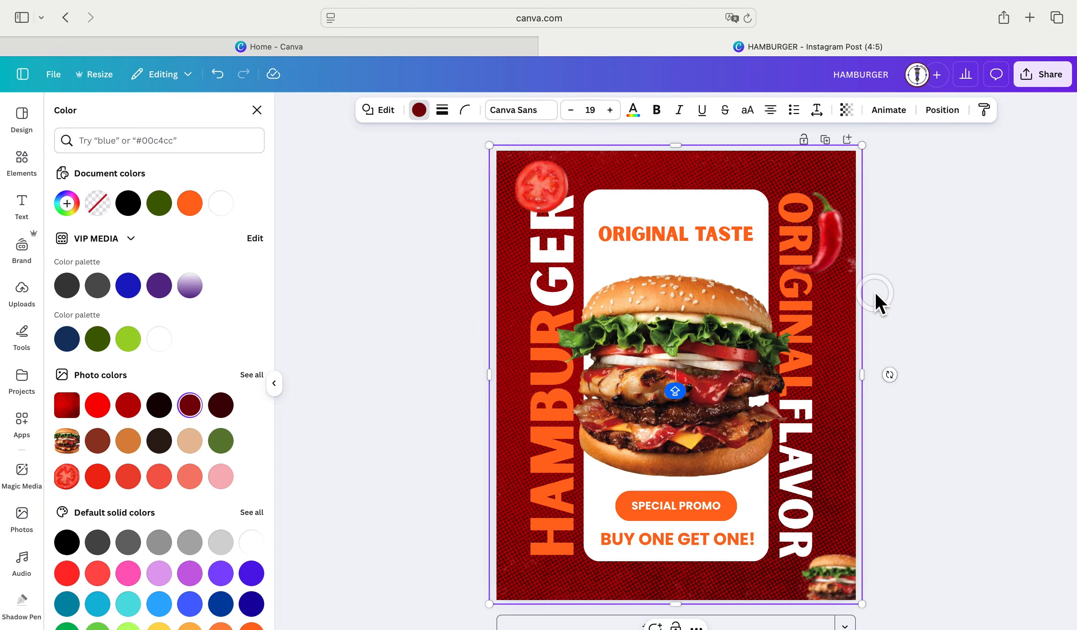
left_click(905, 315)
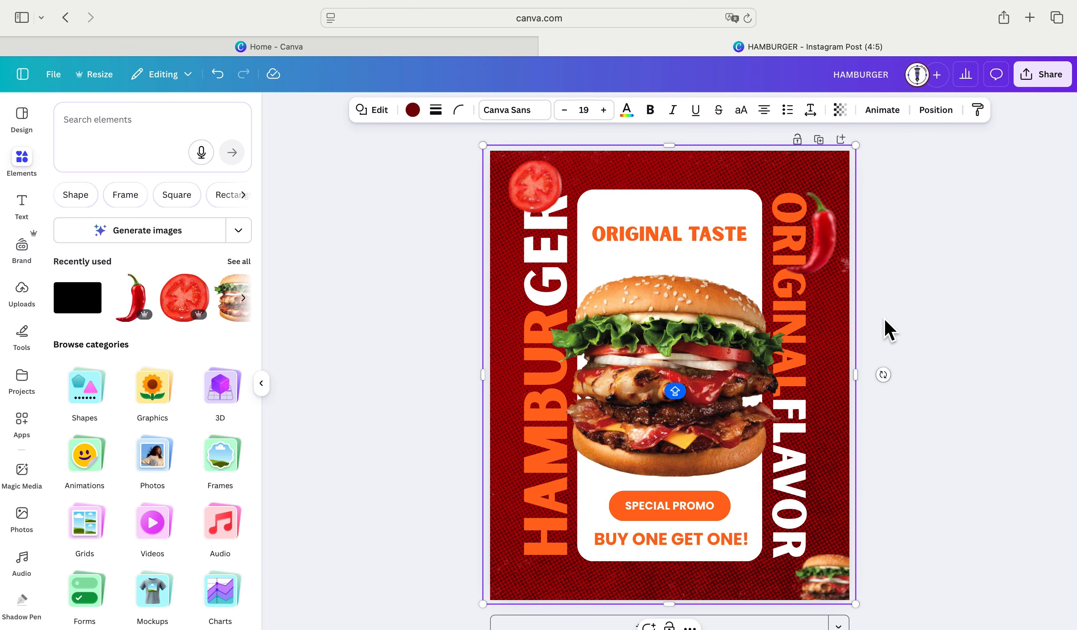
left_click(261, 383)
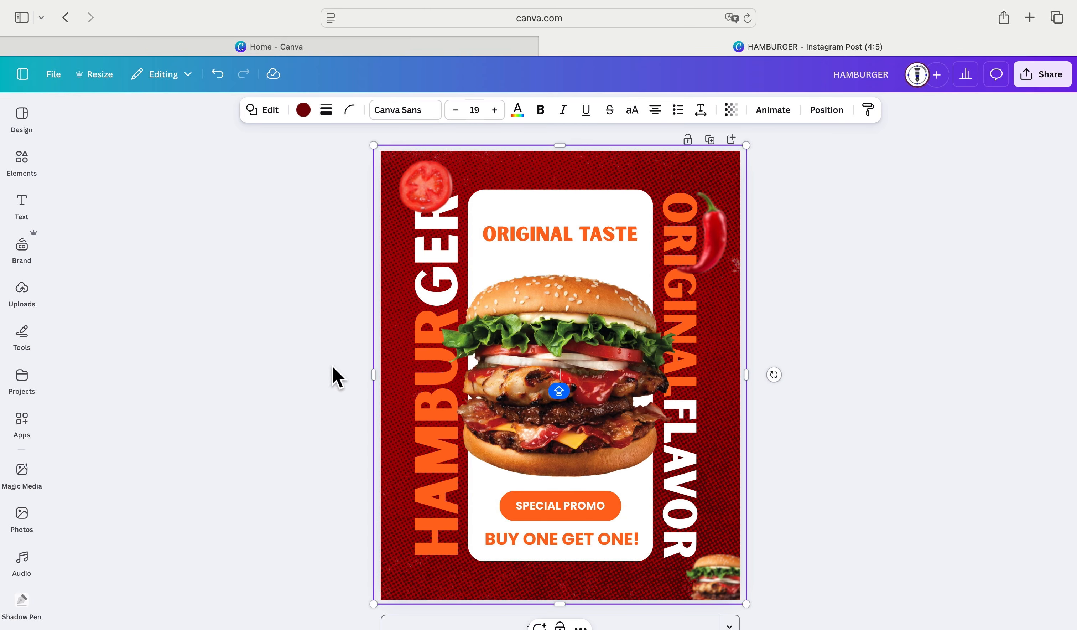
left_click(847, 218)
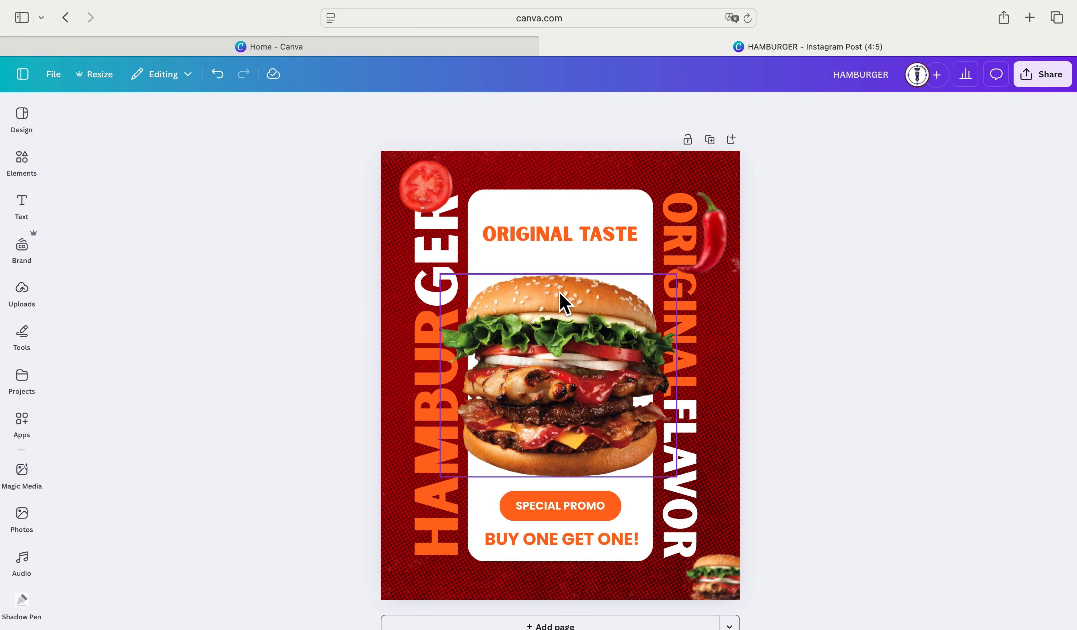